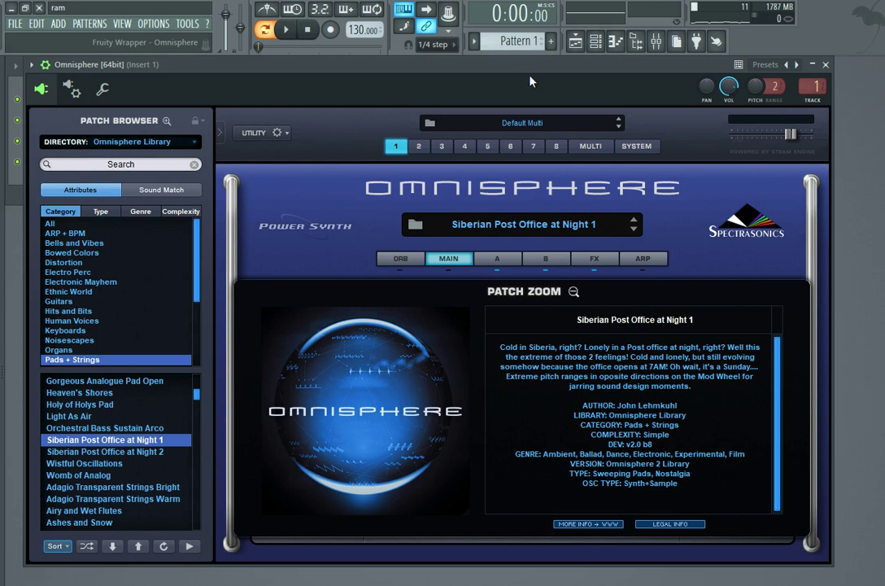
- Audition the Siberian Post Office at Night 1 and Siberian Post Office at Night 2 pads by playing test notes
key(t)
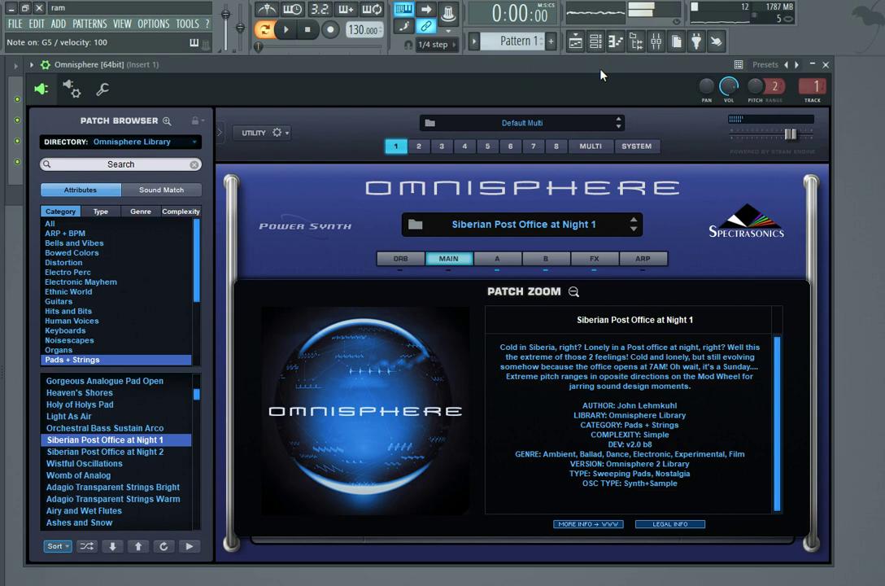
key(z)
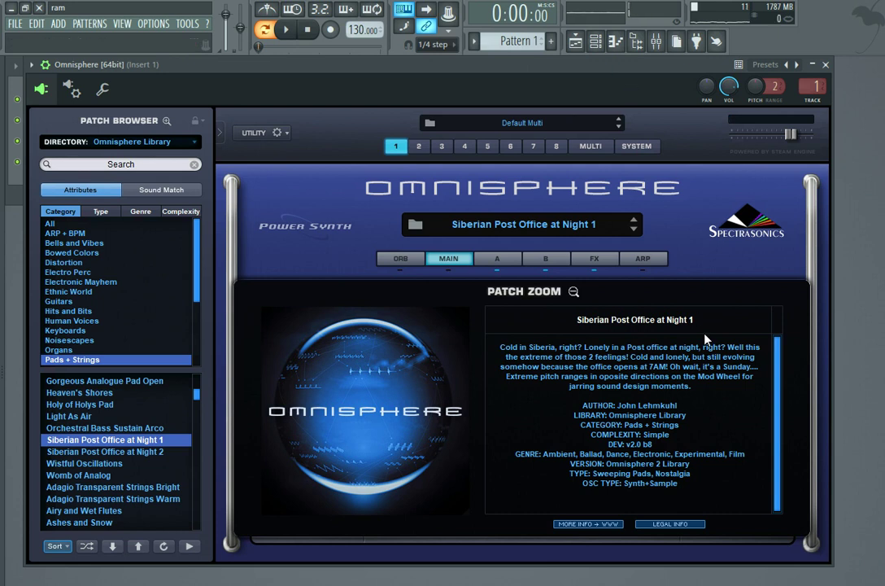
key(Down)
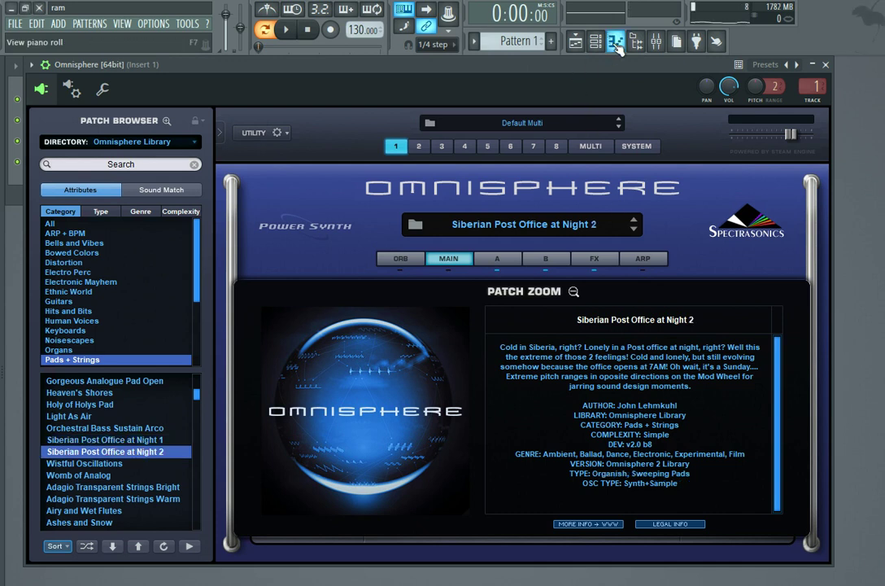
key(b)
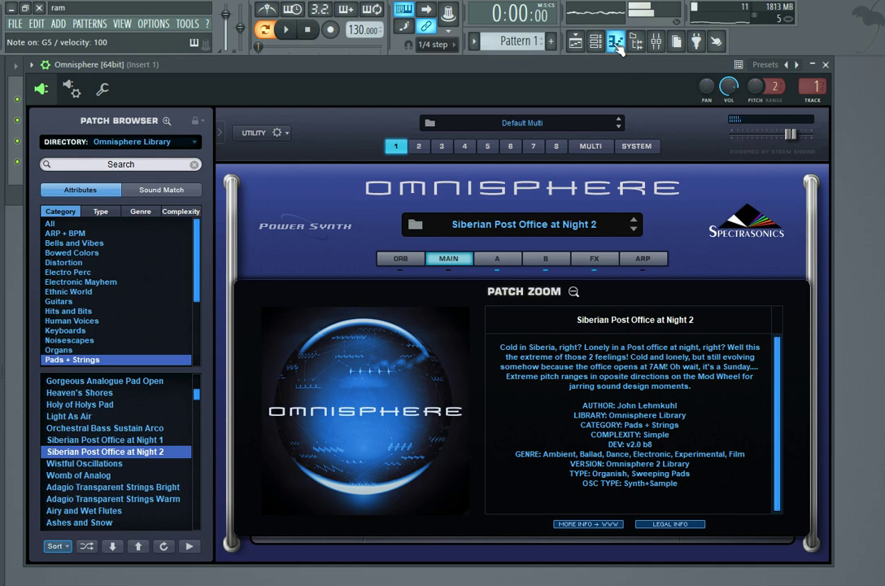
key(r)
key(n)
key(2)
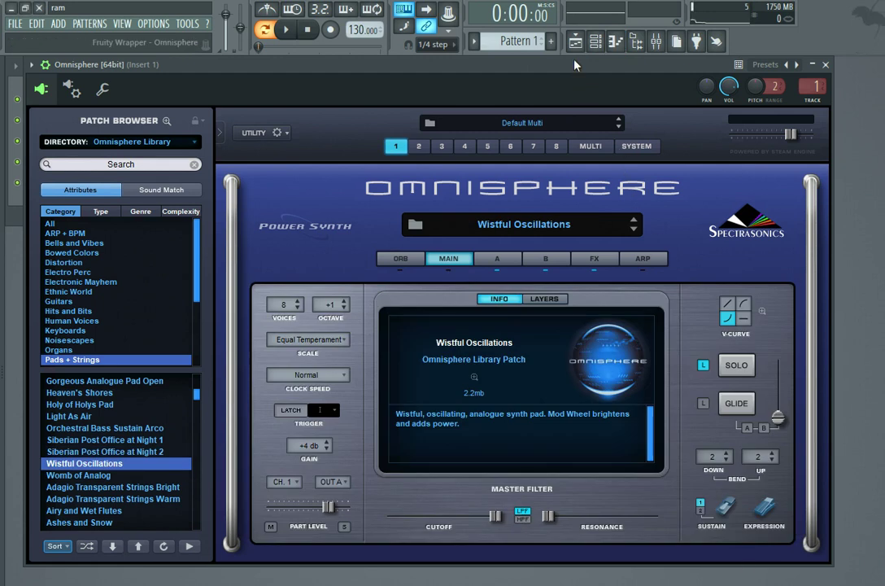
- Play test notes on the Wistful Oscillations pad in Omnisphere
key(e)
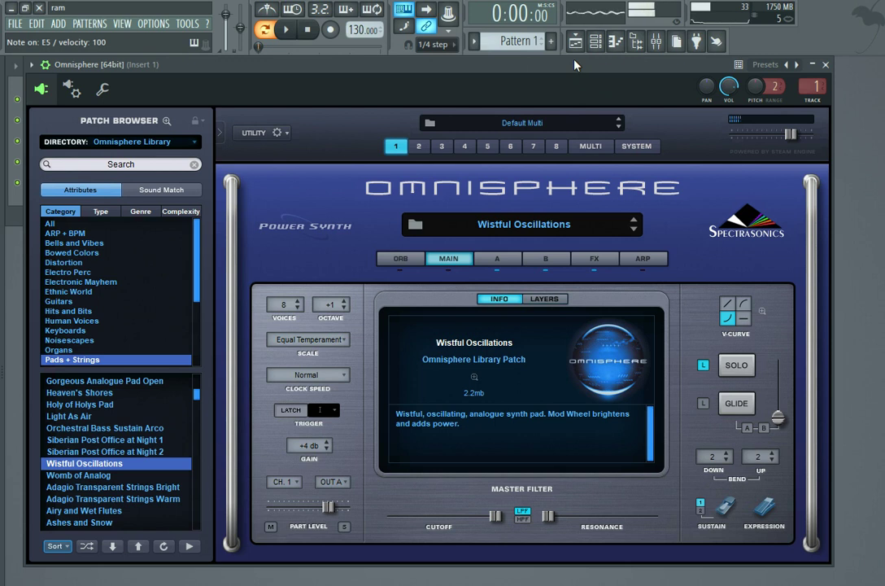
key(x)
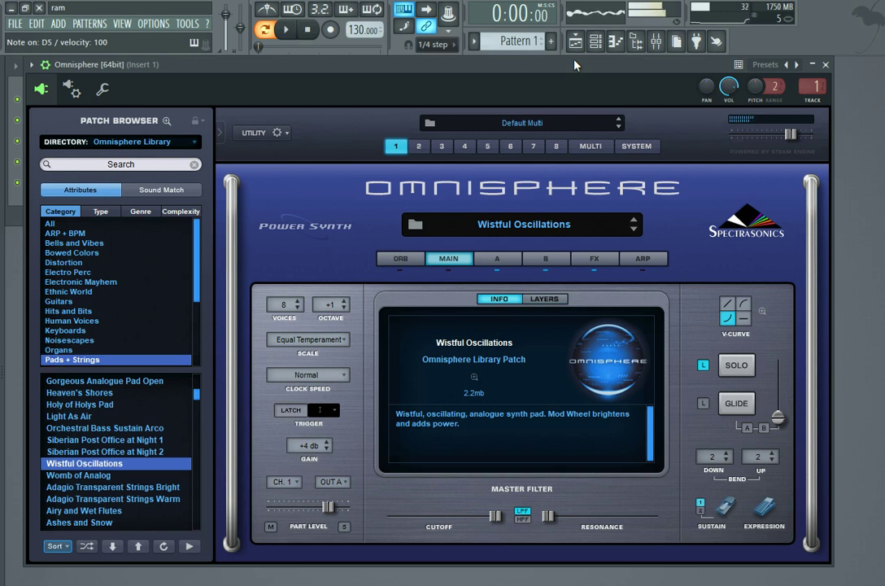
key(x)
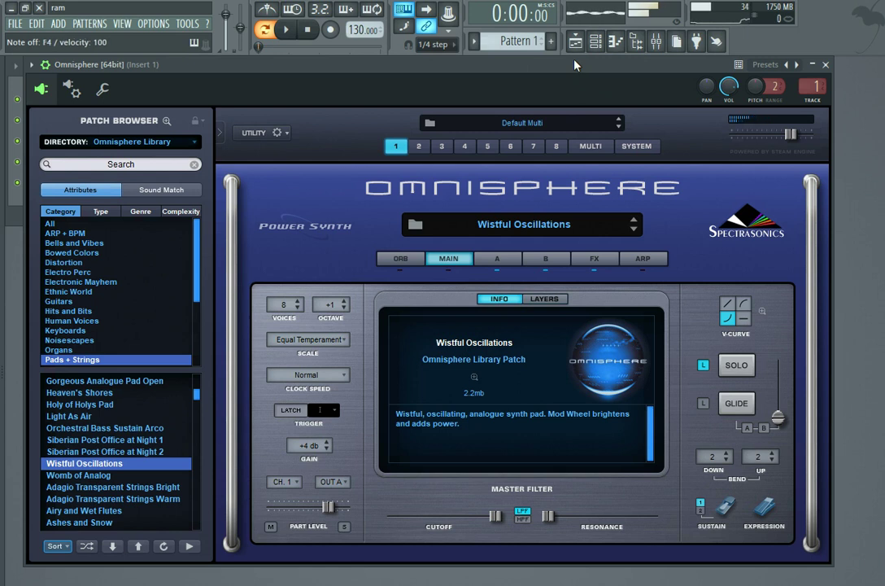
- Test the MIDI Out channel's mod control on Wistful Oscillations while playing notes, and return it to 0
click(826, 64)
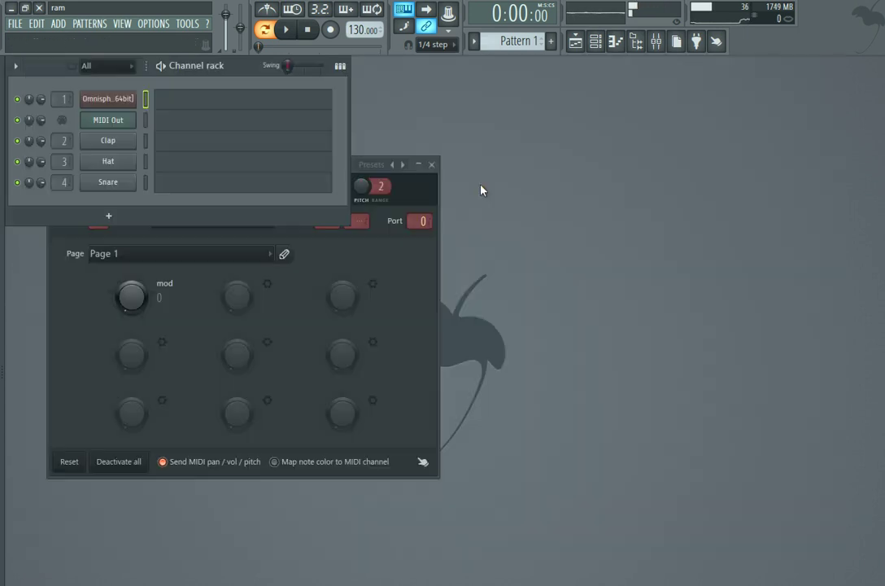
click(417, 290)
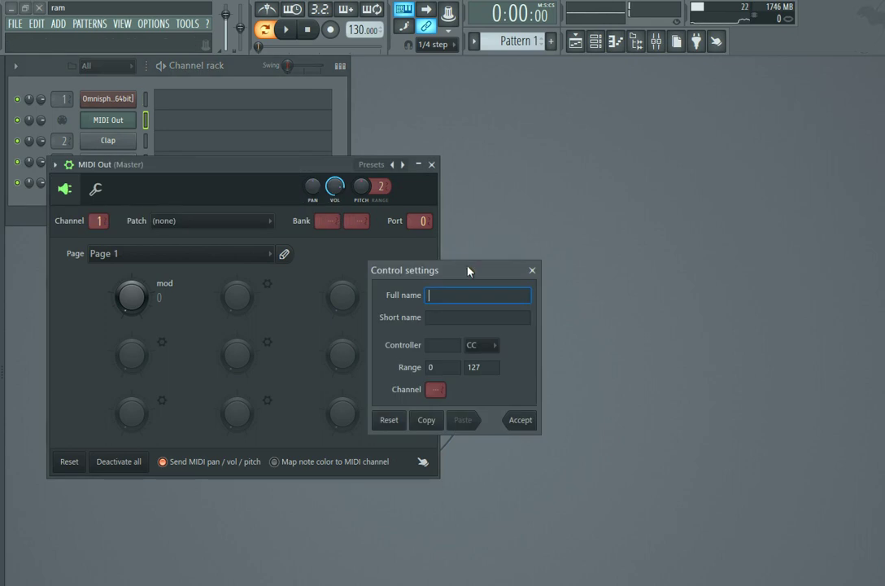
click(532, 270)
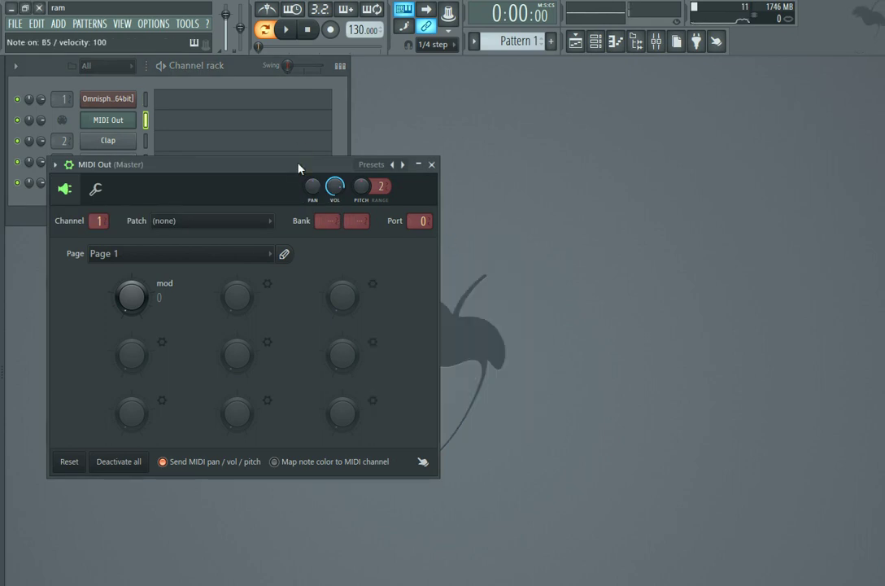
mouse_move(144, 299)
mouse_down()
mouse_move(148, 205)
mouse_move(148, 303)
mouse_up()
key(q)
key(w)
key(q)
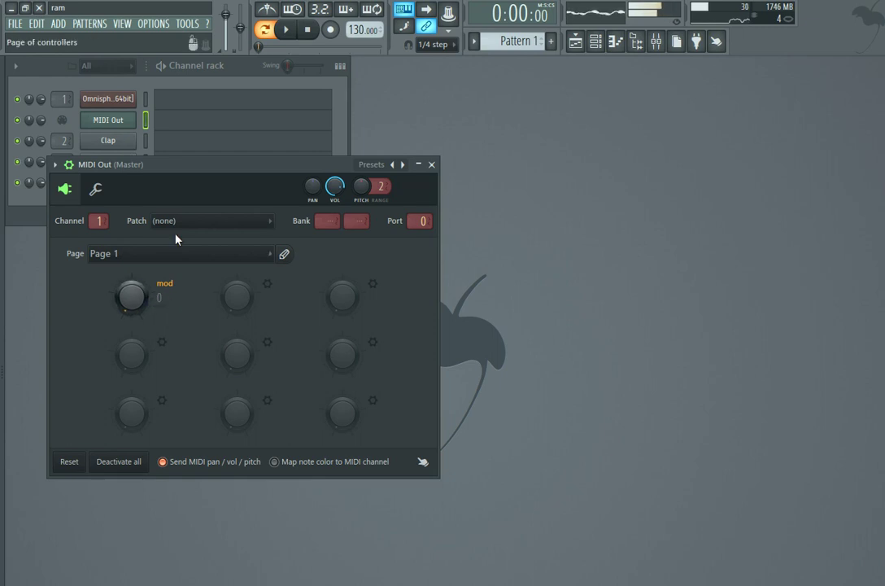
- Reopen Omnisphere and play test notes on the Adagio Transparent Strings Bright patch
click(129, 99)
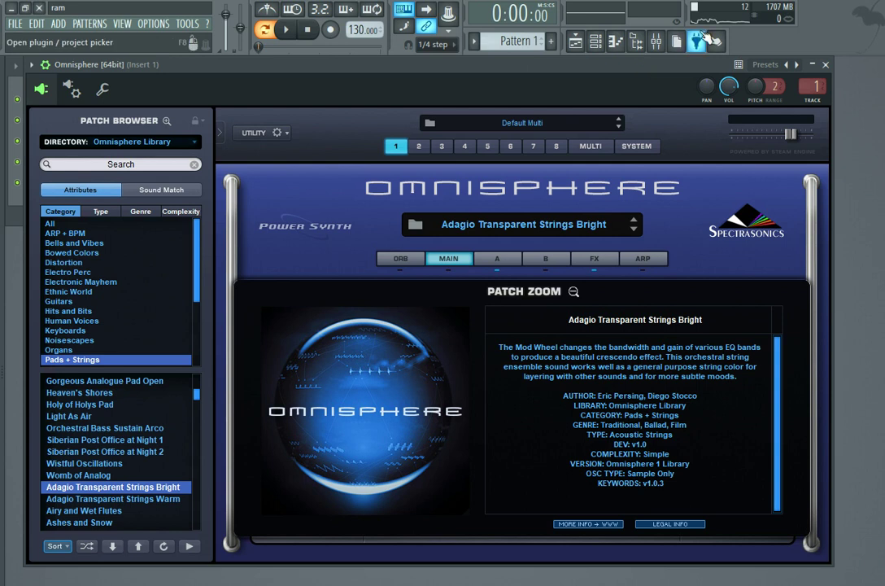
key(c)
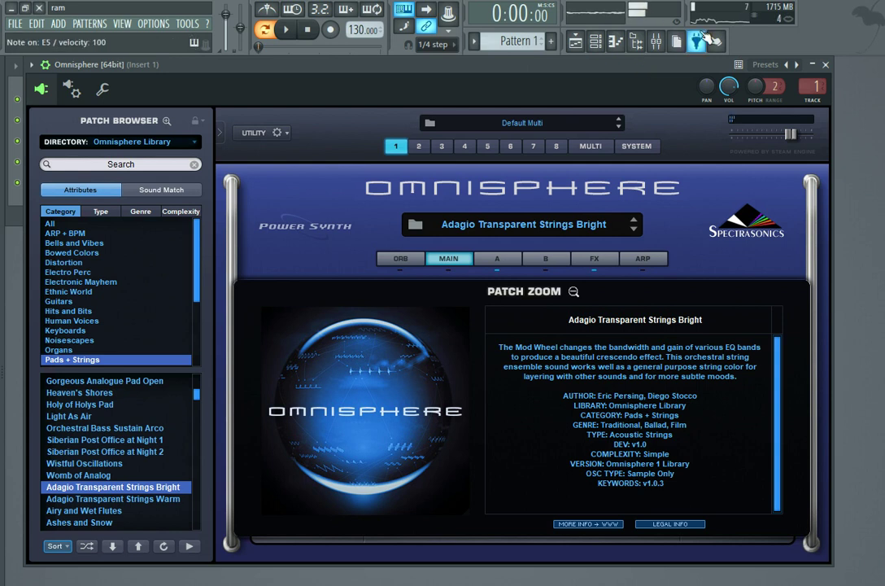
key(n)
key(v)
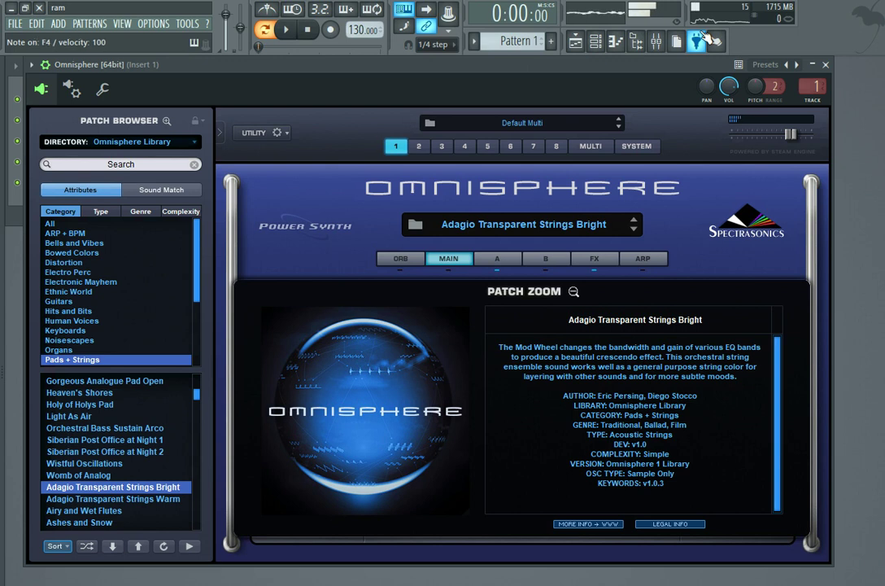
key(c)
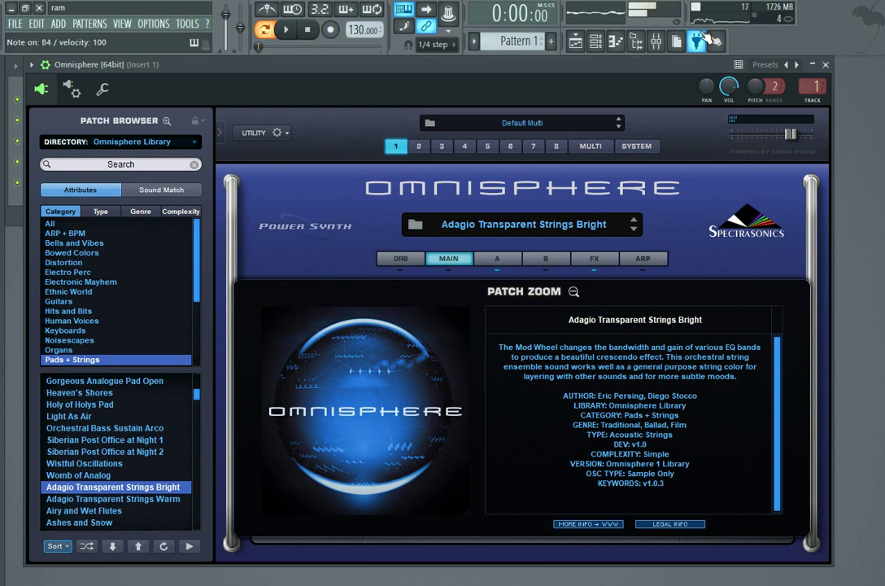
key(x)
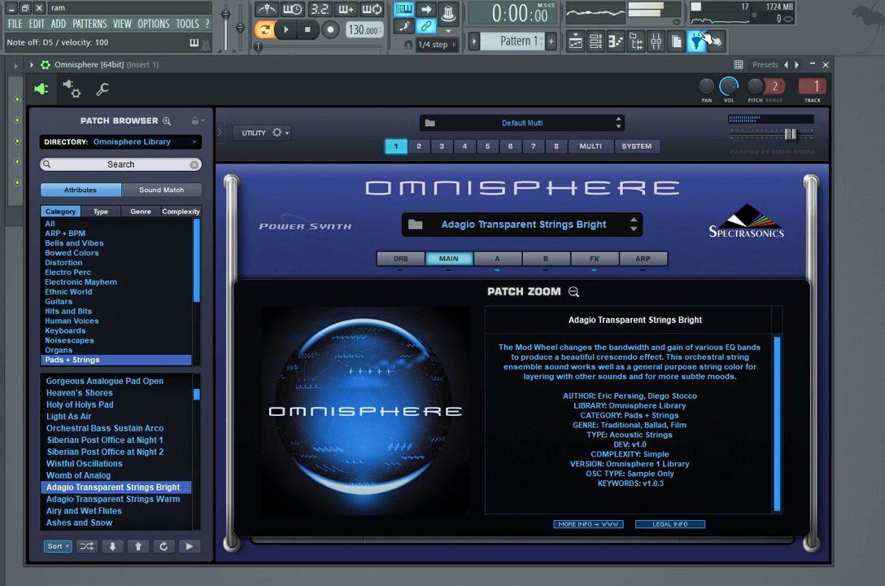
key(j)
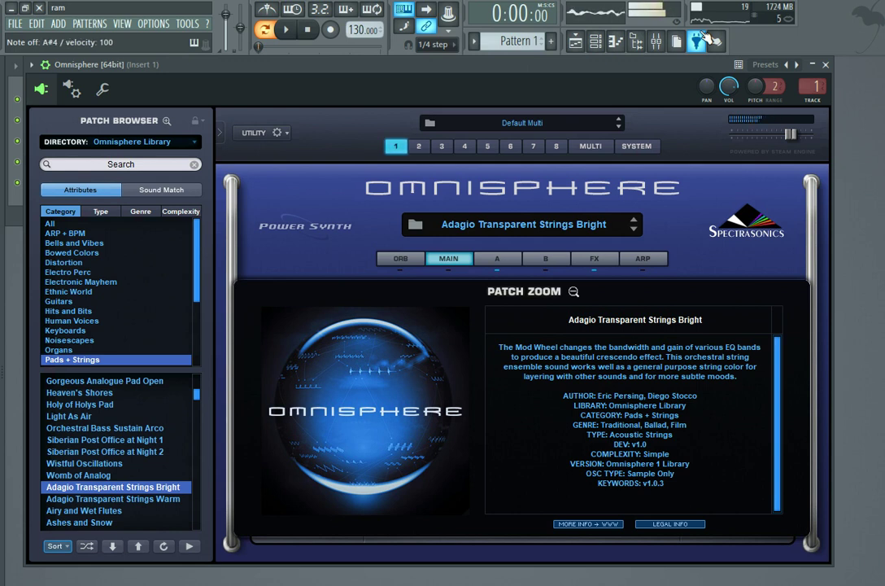
key(c)
key(m)
key(w)
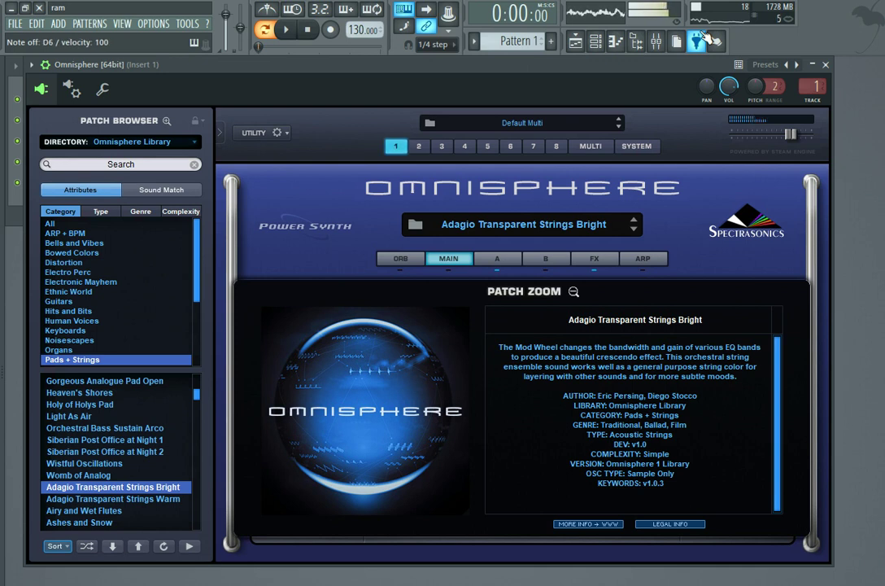
key(n)
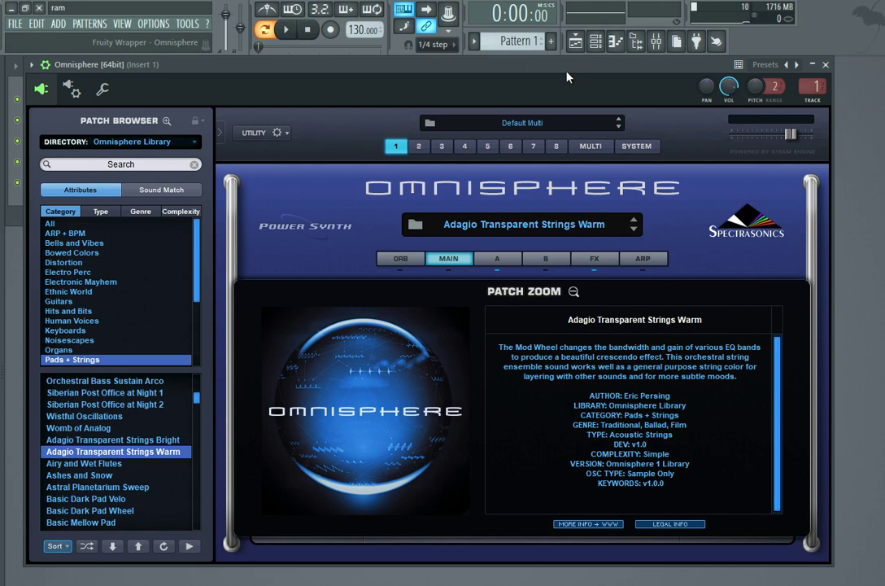
- Audition Adagio Transparent Strings Warm, and load Basic Dark Pad Velo from Pads + Strings to play test notes on it
key(m)
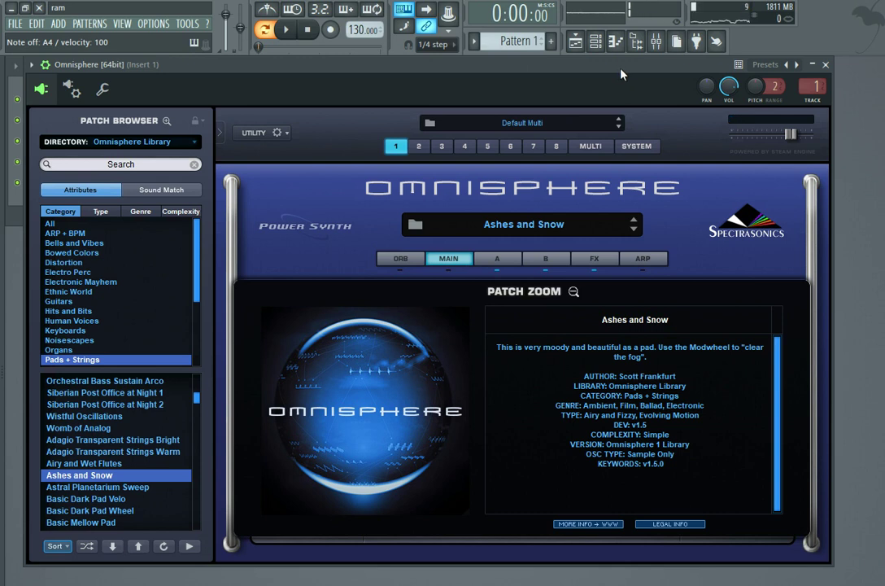
key(Down)
key(Down)
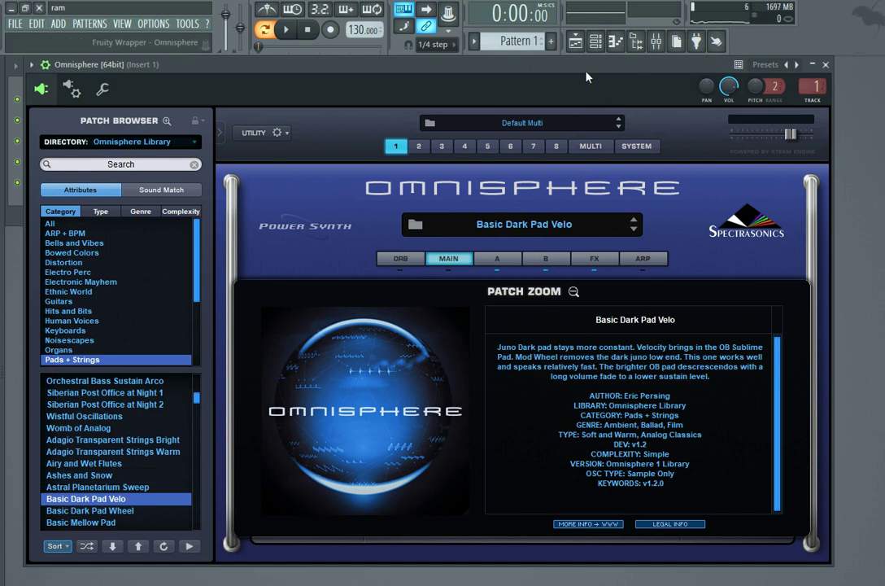
key(w)
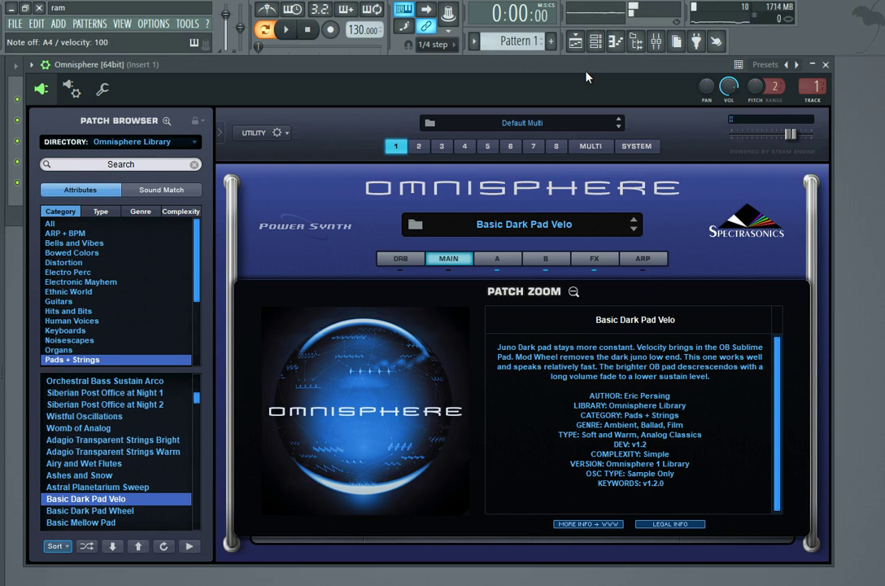
- Sweep the MIDI Out mod control up and back to 0 to hear its effect on Basic Dark Pad Velo
click(826, 64)
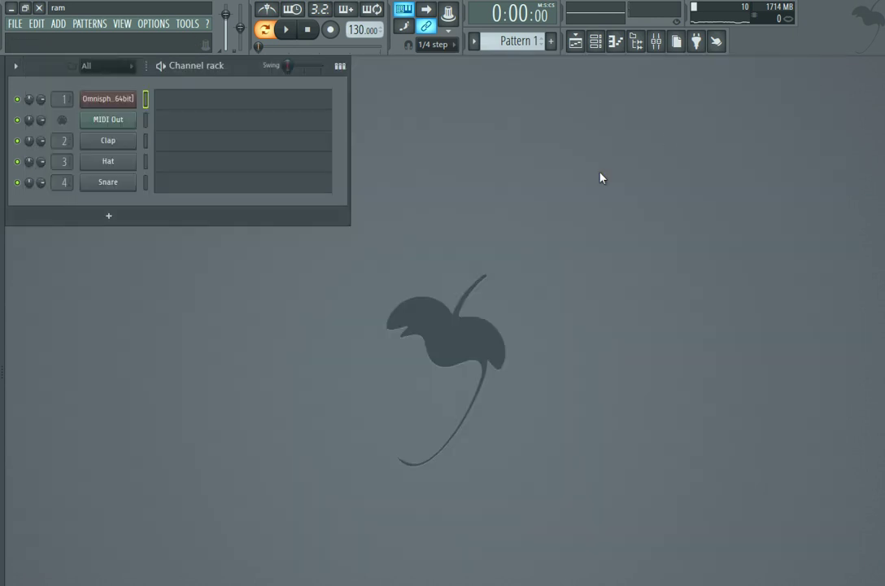
click(132, 120)
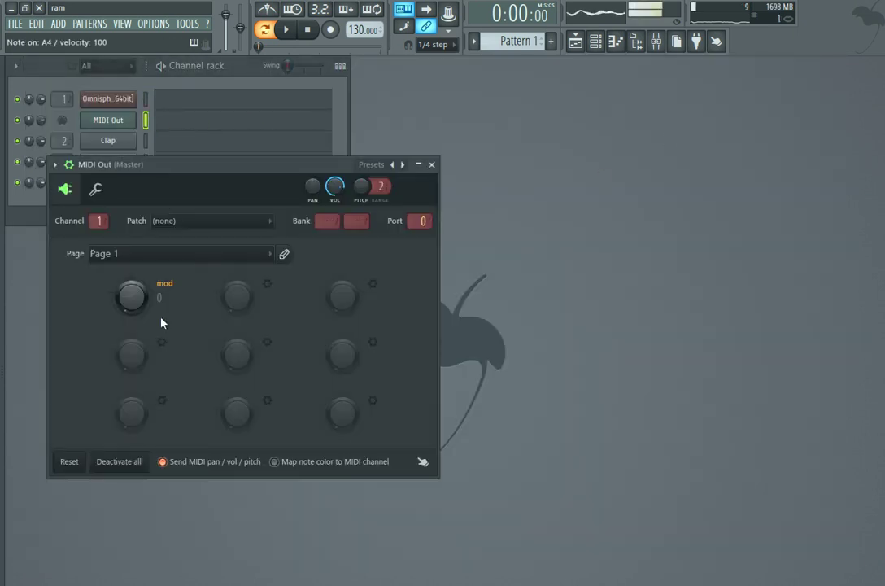
mouse_move(144, 300)
mouse_down()
mouse_move(144, 209)
mouse_move(144, 295)
mouse_move(144, 208)
mouse_move(144, 295)
mouse_move(144, 286)
mouse_up()
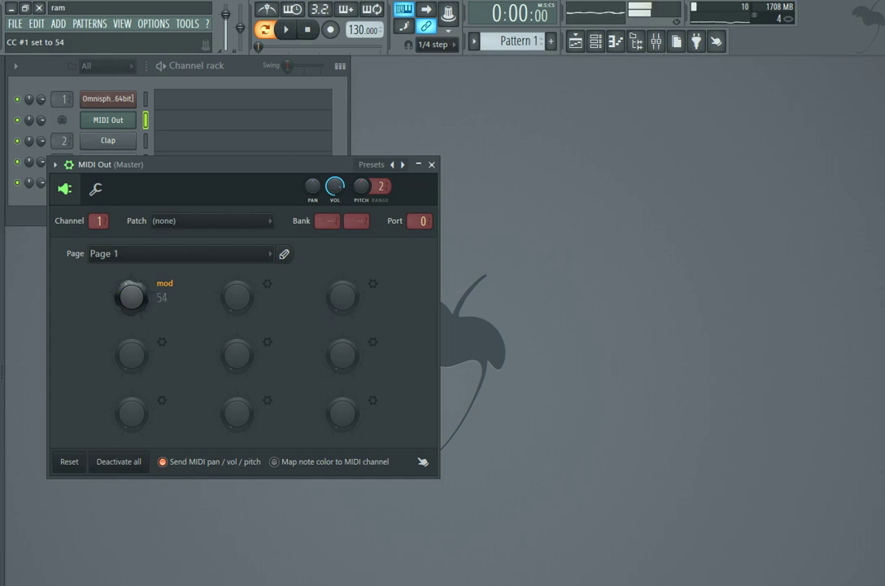
drag(144, 244, 144, 322)
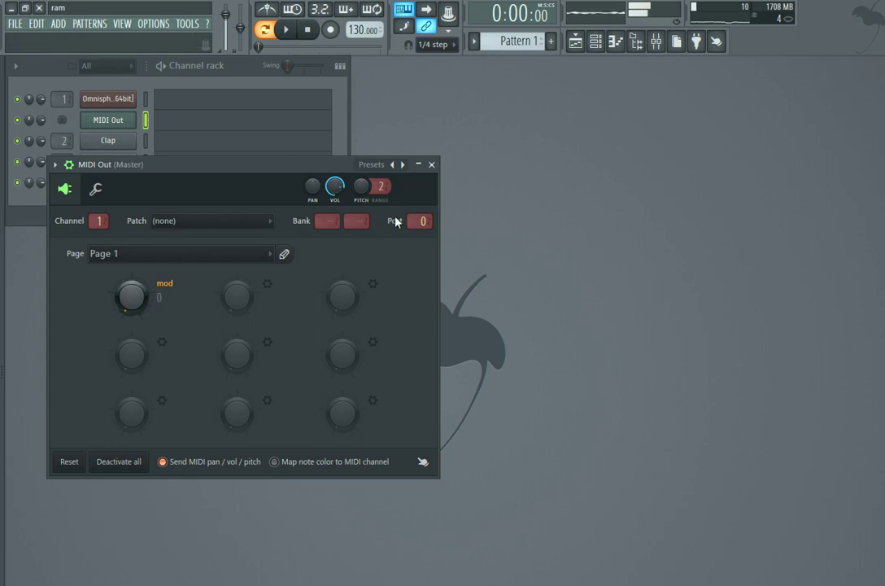
- Reopen Omnisphere, load the Basic Dark Pad Wheel patch and close the plugin window
click(128, 98)
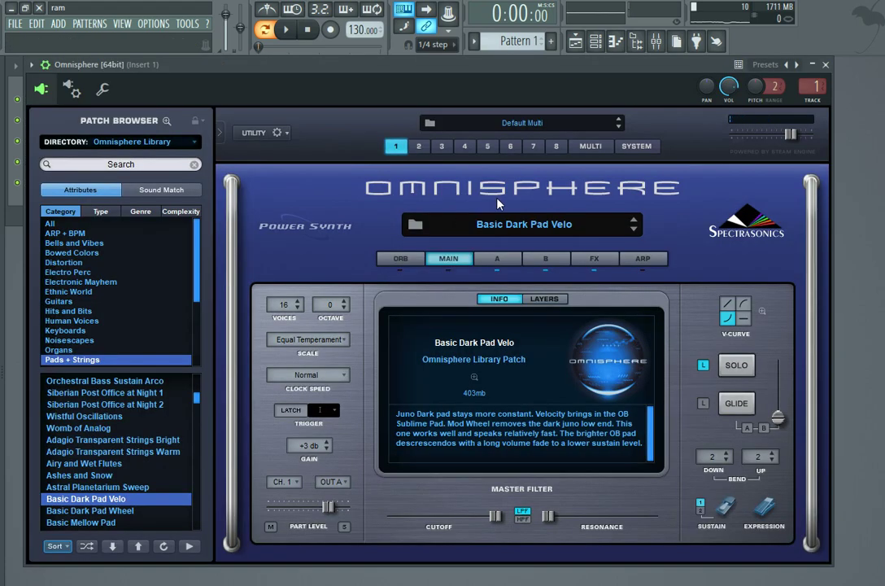
key(Down)
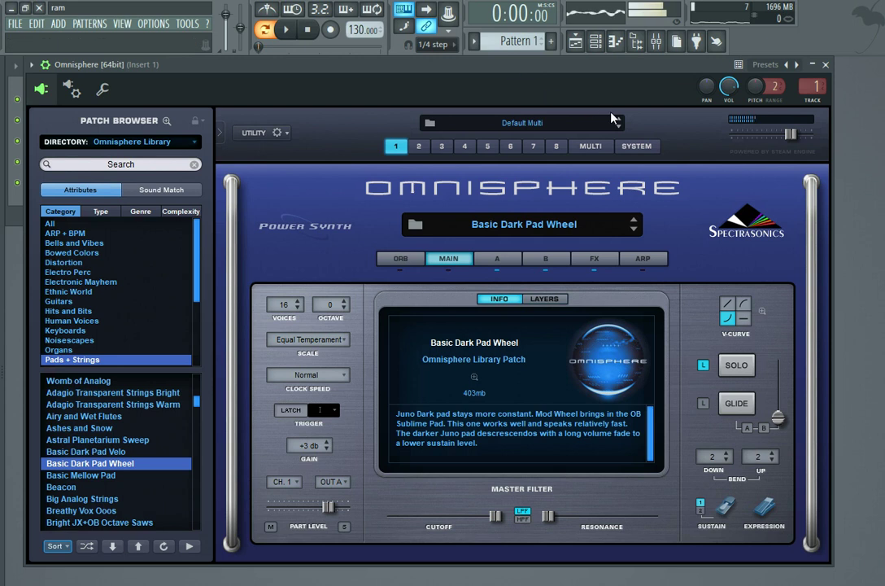
click(825, 65)
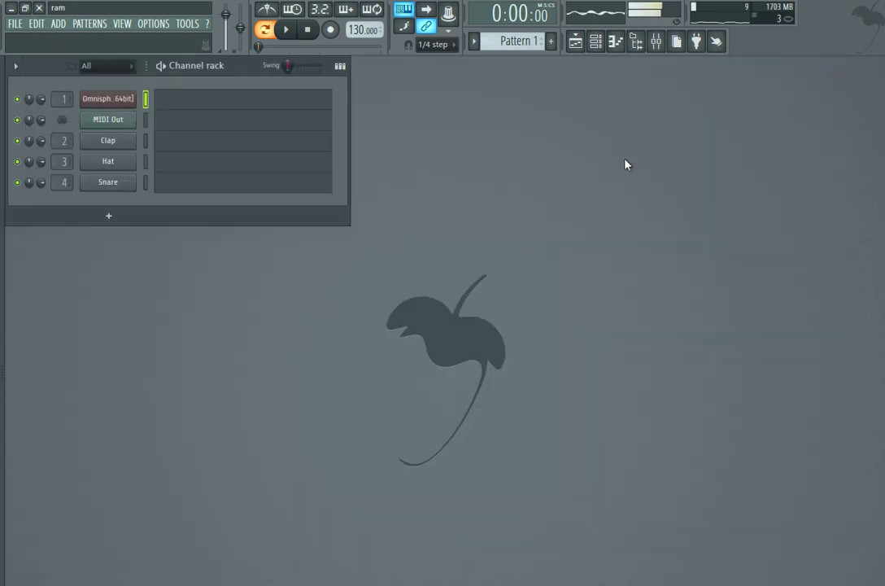
- Sweep the MIDI Out mod control repeatedly between 0 and 127 while playing notes on Basic Dark Pad Wheel, ending at 0
click(122, 119)
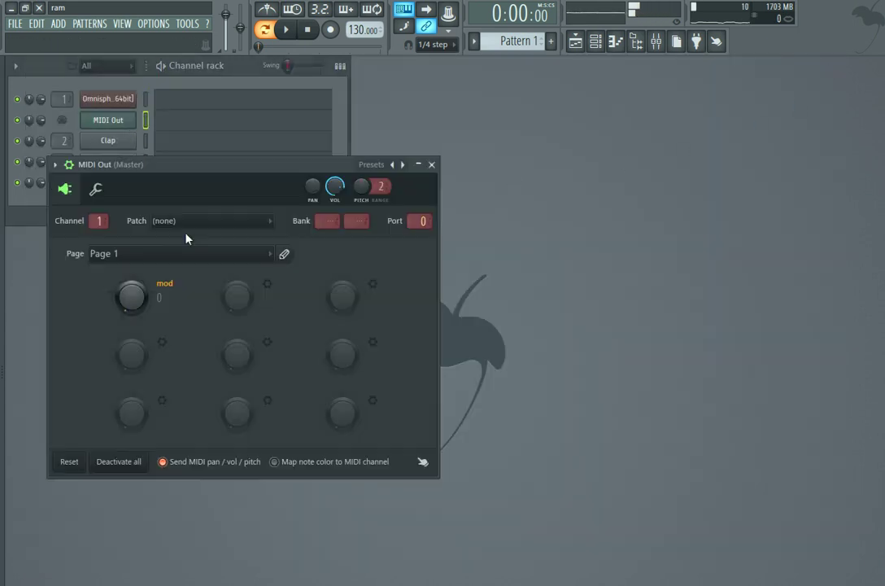
drag(144, 306, 144, 299)
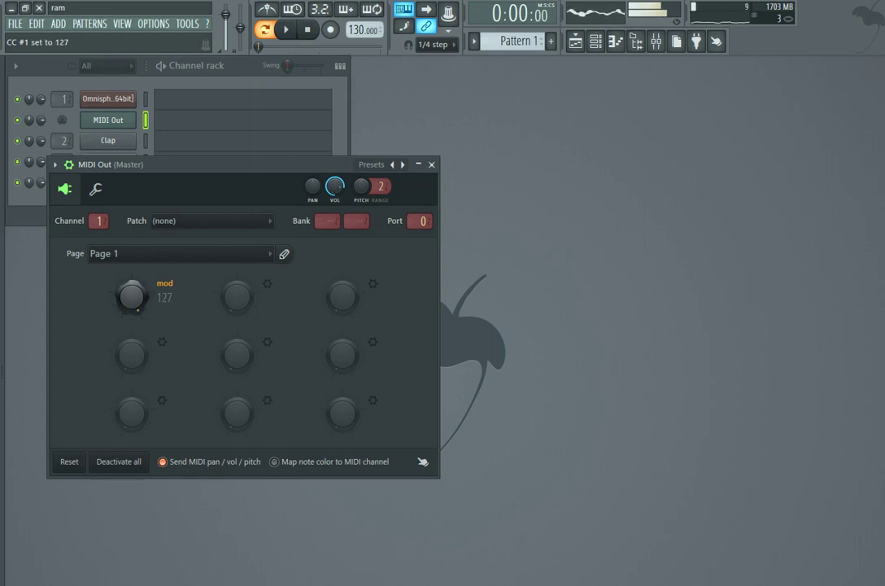
drag(142, 306, 143, 339)
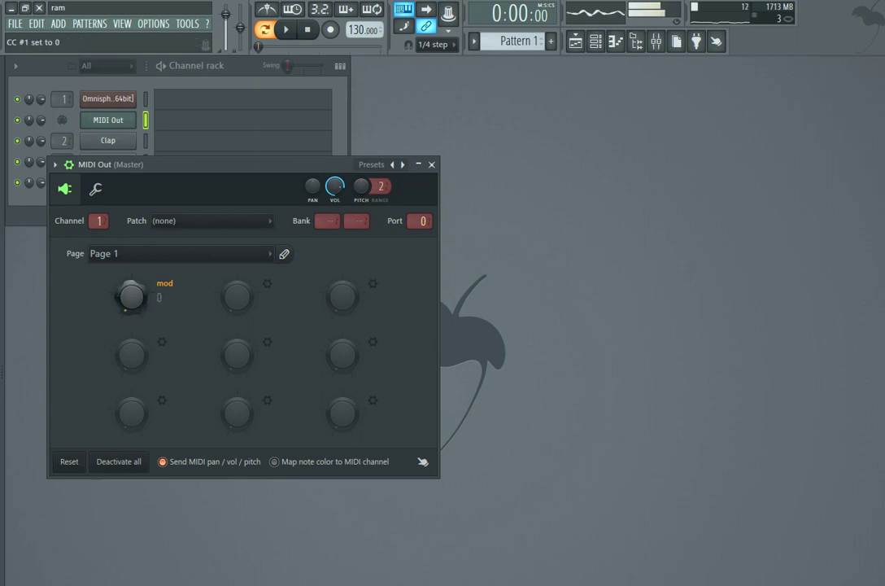
key(v)
drag(143, 306, 142, 283)
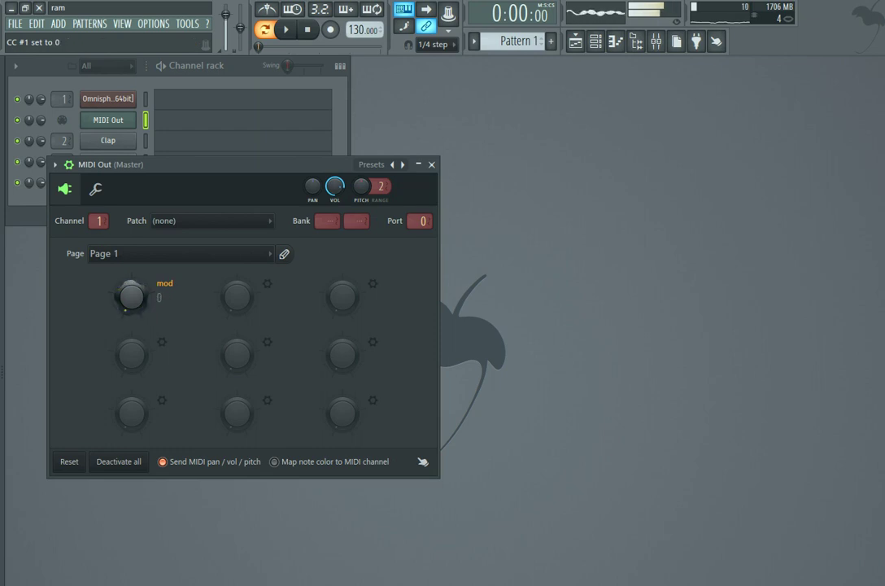
drag(142, 307, 143, 319)
key(n)
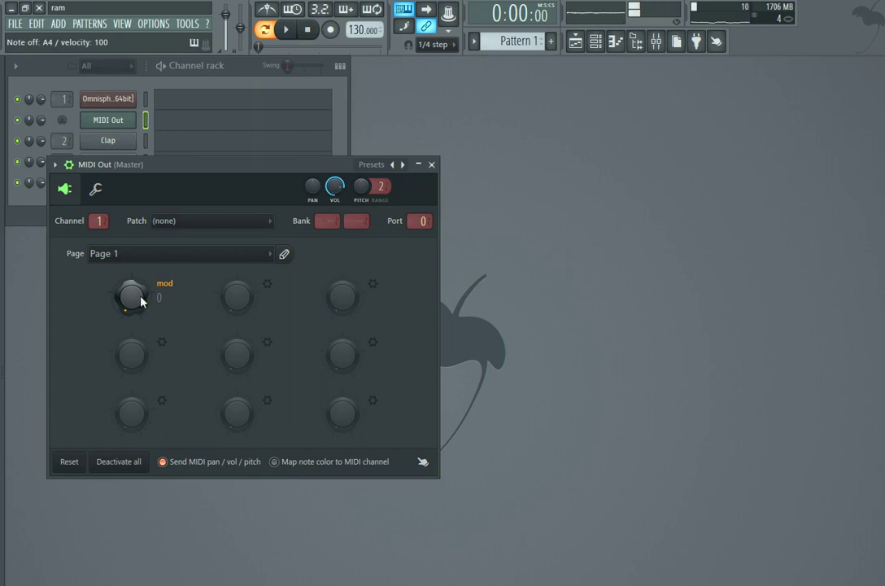
- Reopen Omnisphere with the patch details expanded, audition Basic Mellow Pad with test notes, and load Big Analog Strings
click(108, 99)
click(476, 377)
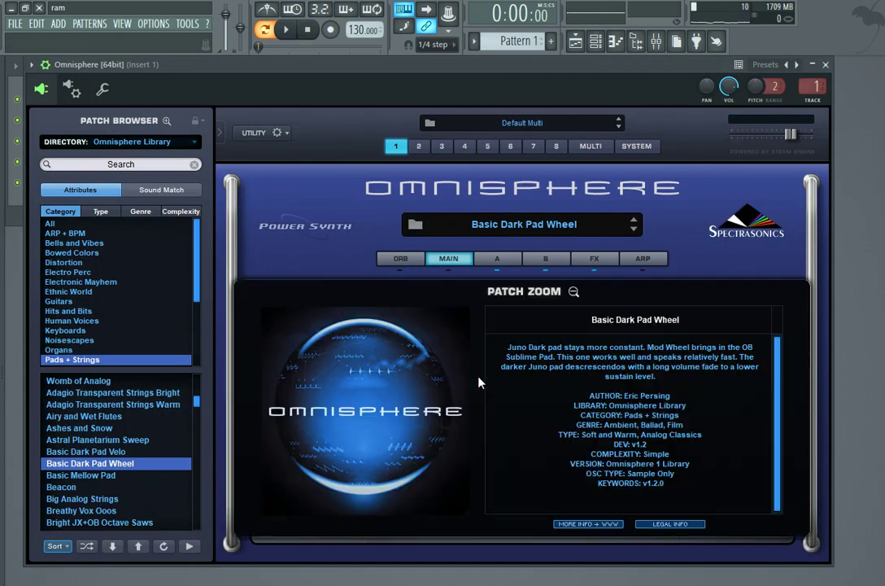
key(Down)
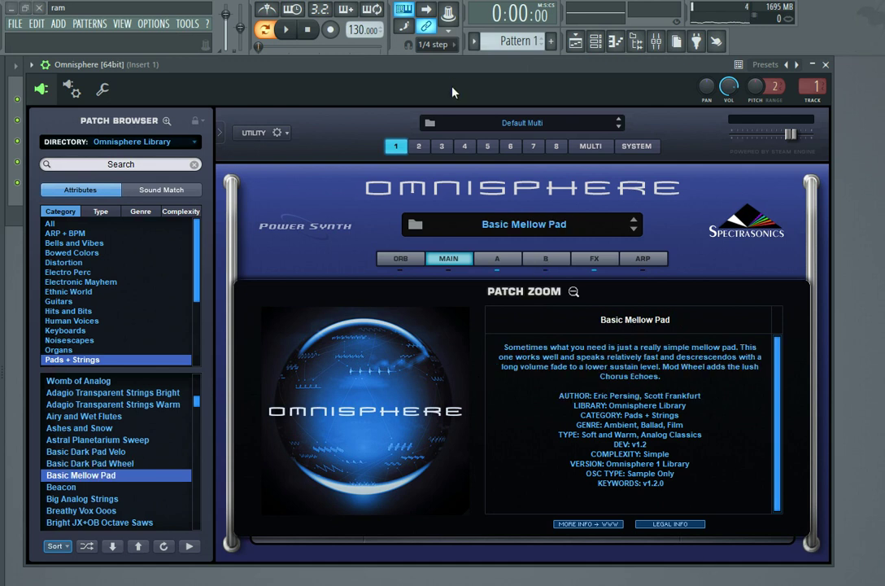
key(e)
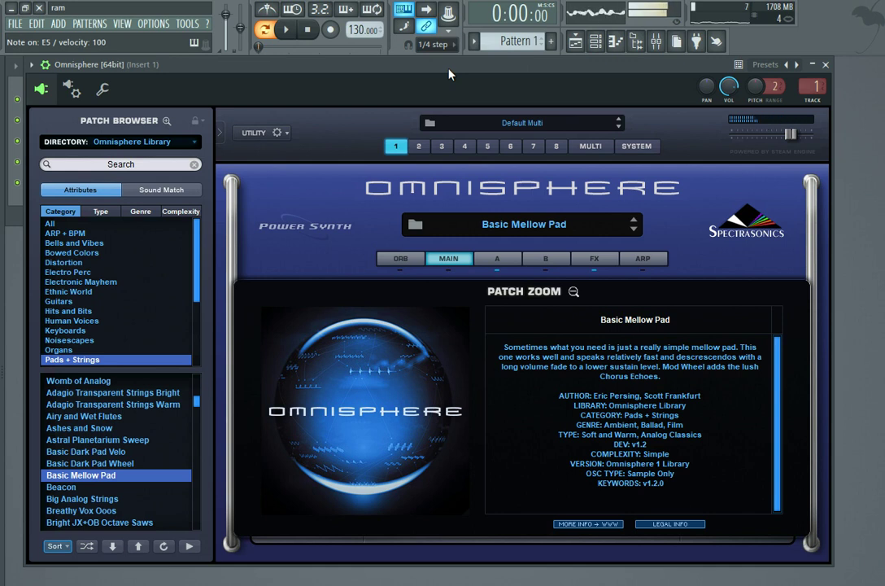
key(o)
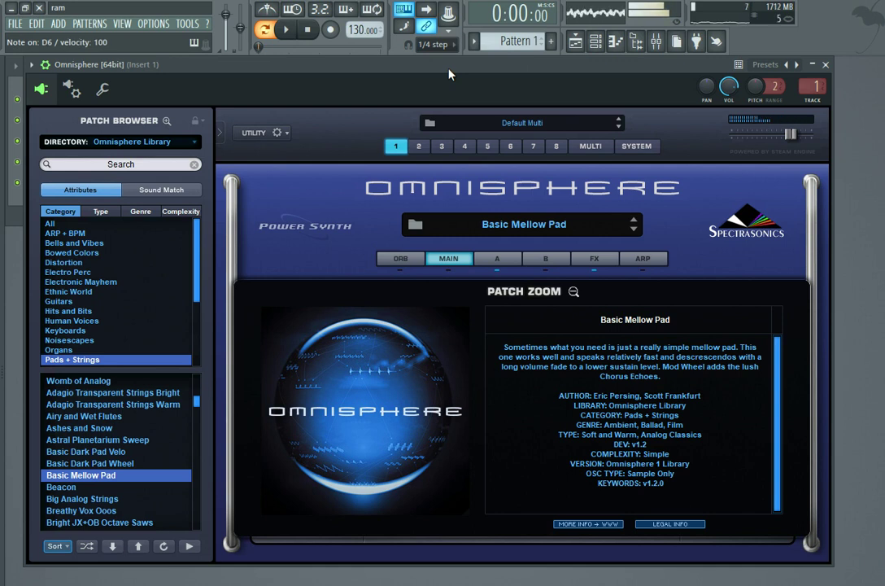
key(y)
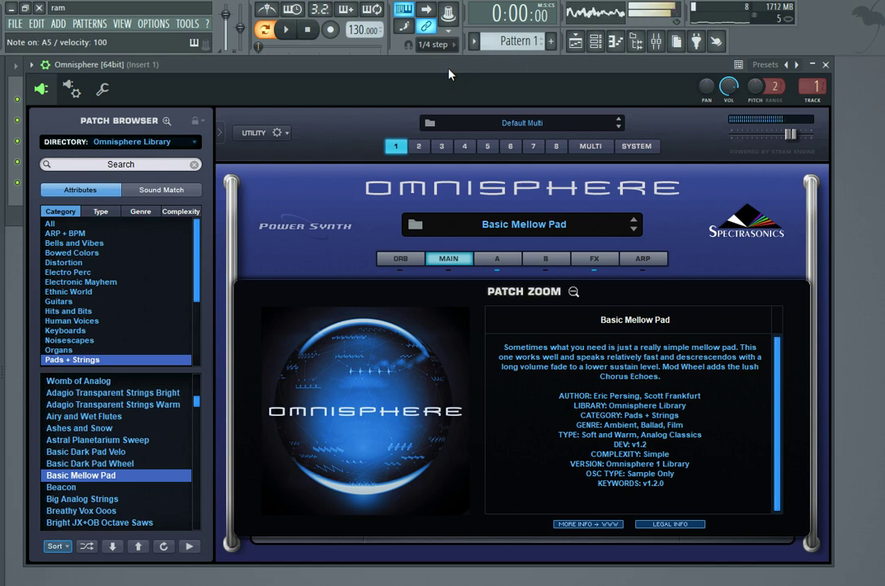
key(t)
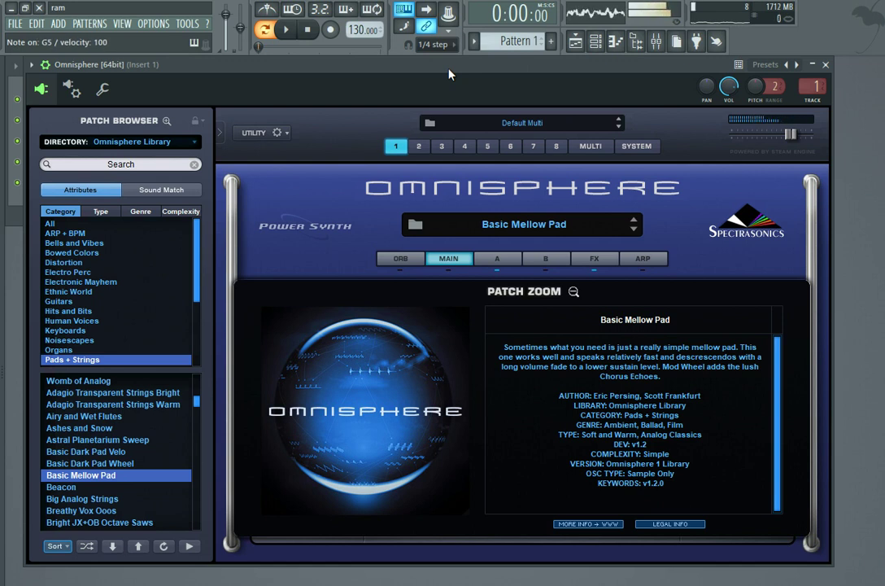
key(b)
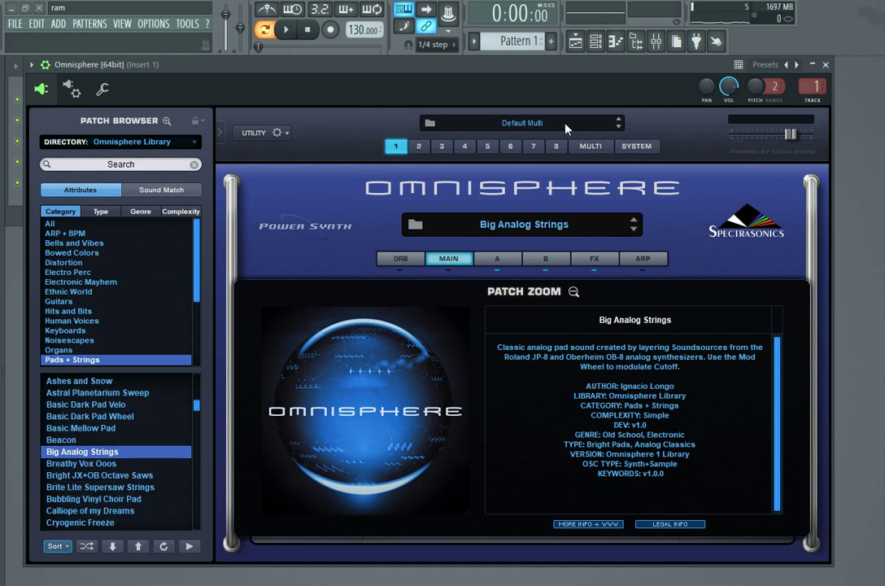
- Play test notes on Big Analog Strings and sweep the MIDI Out mod control, ending at 0, to hear its effect
key(c)
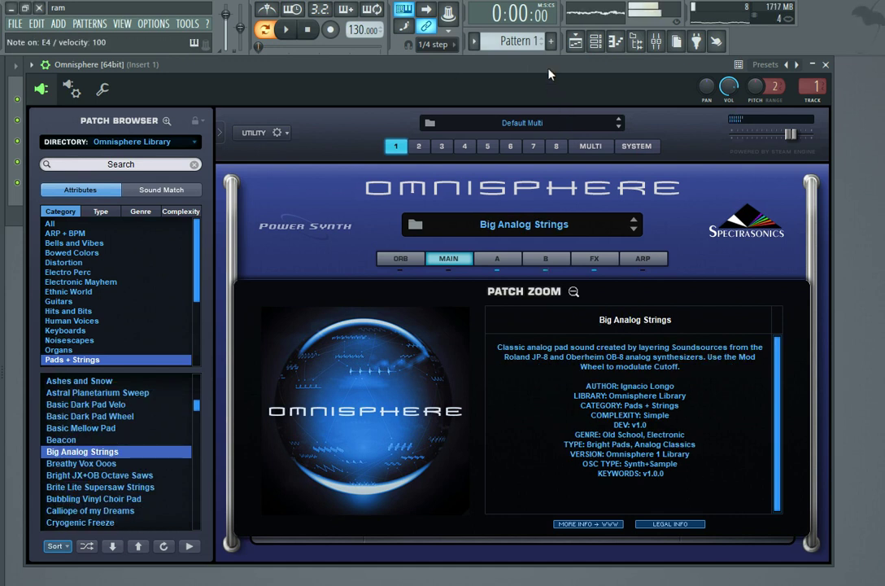
click(826, 64)
click(128, 122)
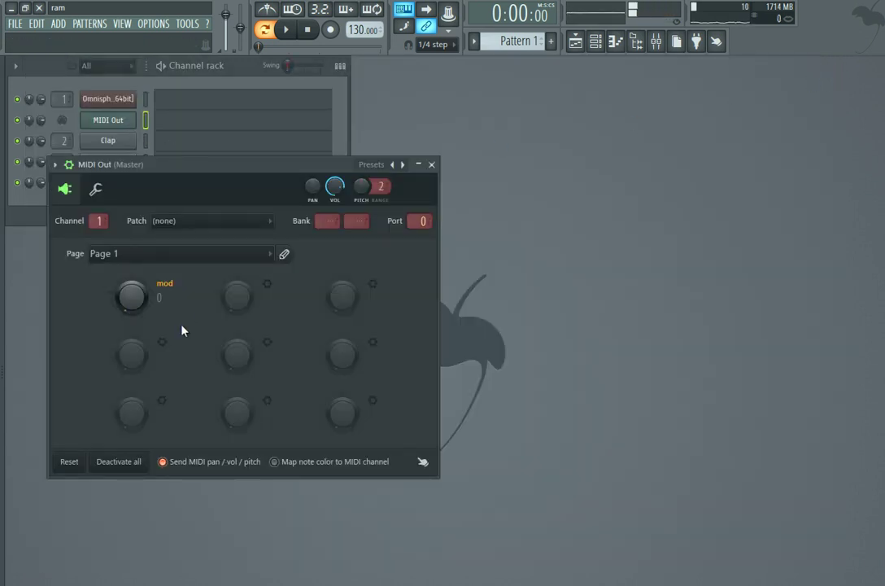
mouse_move(137, 303)
mouse_down()
mouse_move(137, 240)
mouse_move(144, 312)
mouse_move(130, 281)
mouse_move(129, 244)
mouse_move(135, 304)
mouse_up()
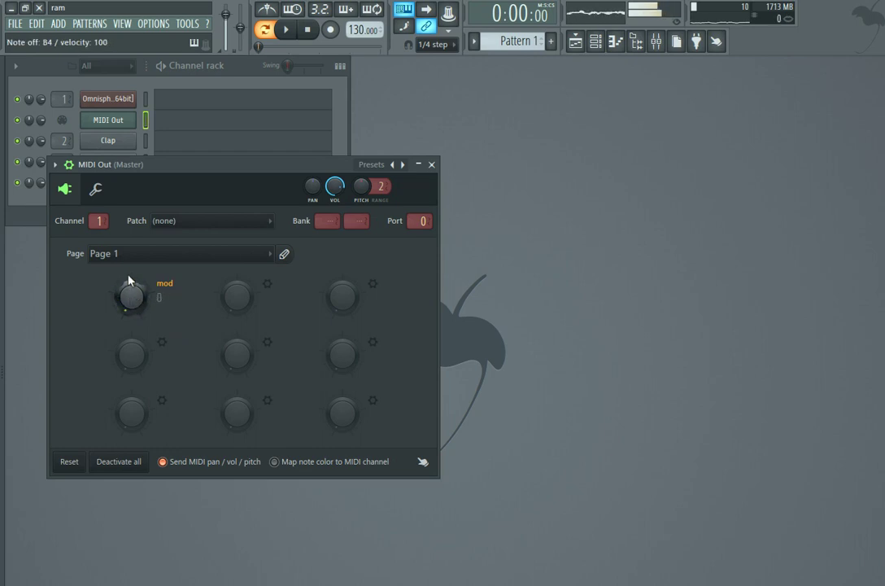
- Reopen Omnisphere with the patch details expanded, load Breathy Vox Ooos and play test notes on it
click(120, 99)
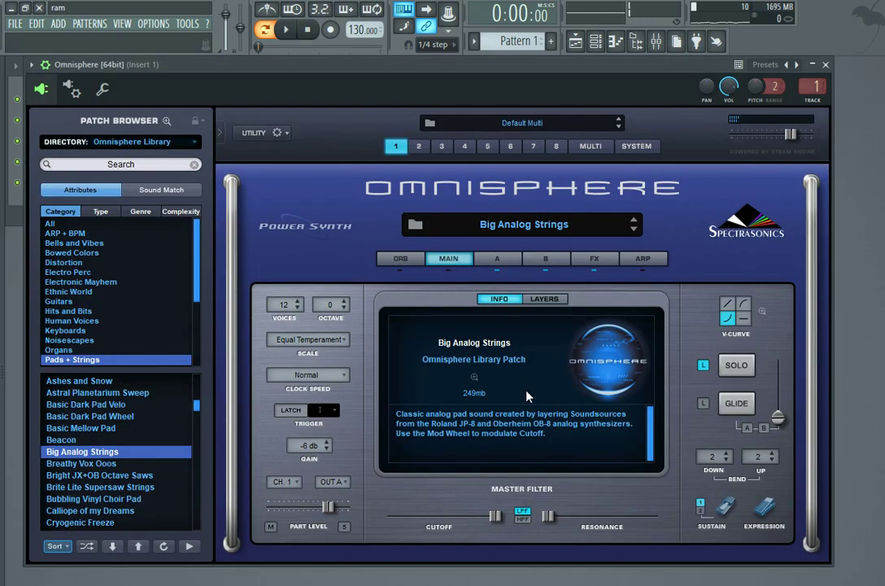
click(477, 382)
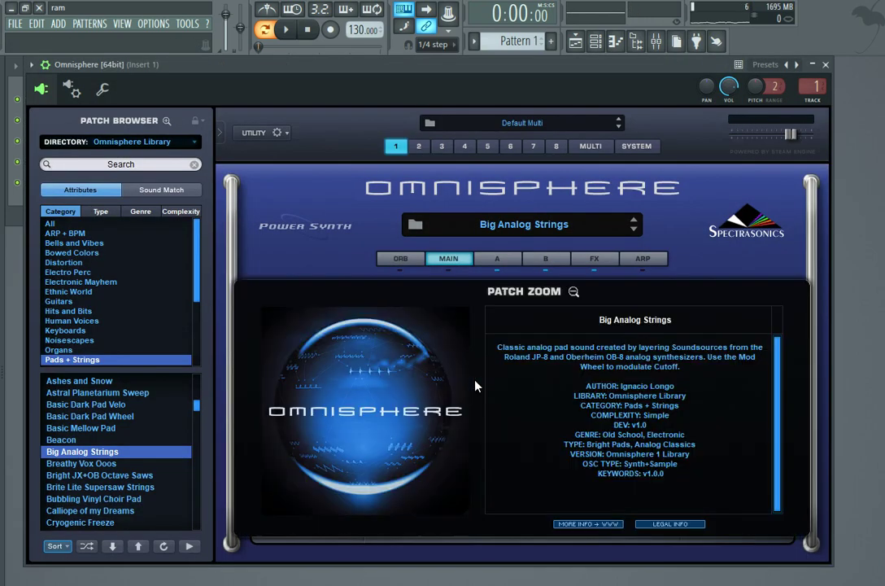
key(Down)
key(c)
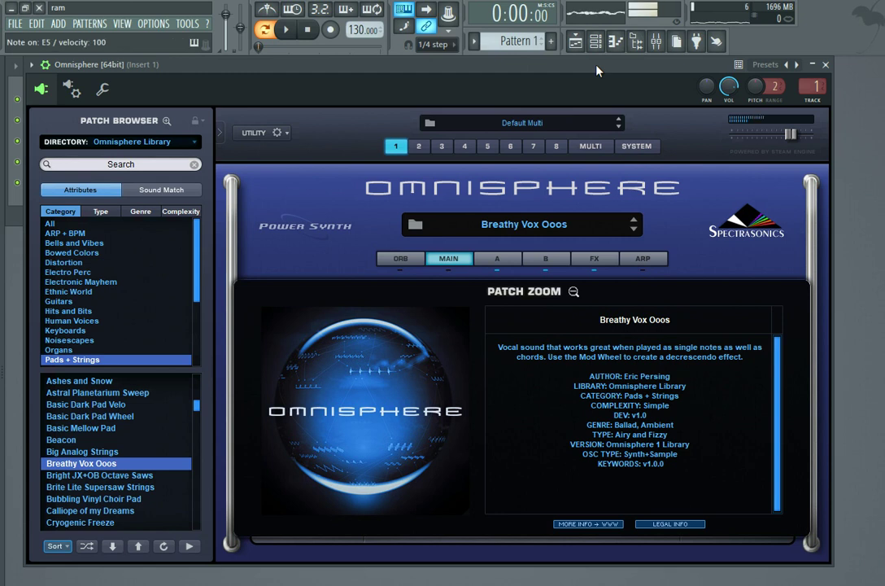
key(q)
key(z)
key(q)
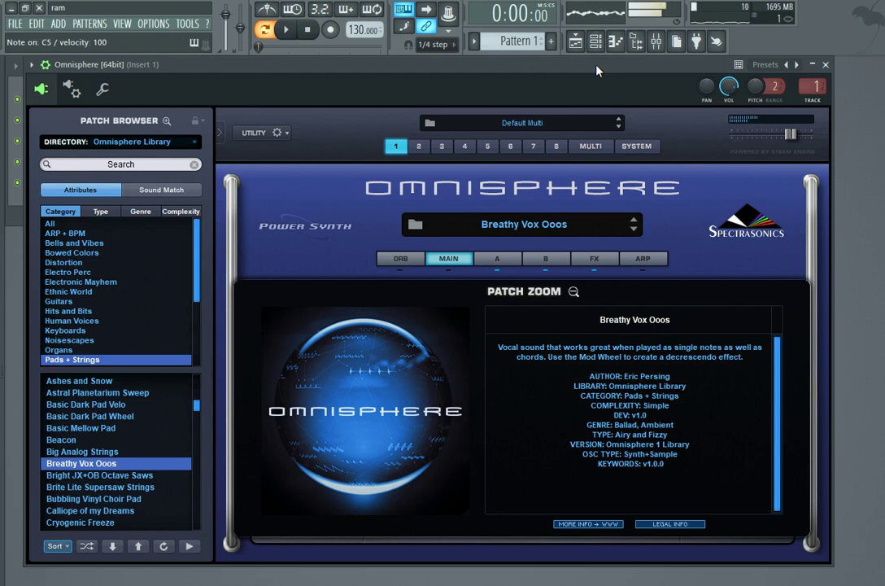
key(v)
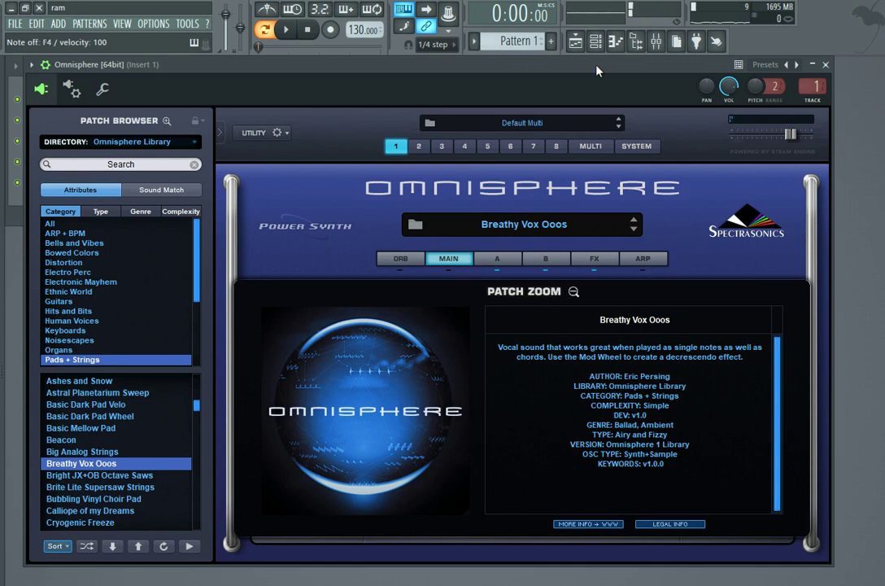
- Close Omnisphere and sweep the MIDI Out mod control to hear its effect on Breathy Vox Ooos
click(826, 65)
click(108, 119)
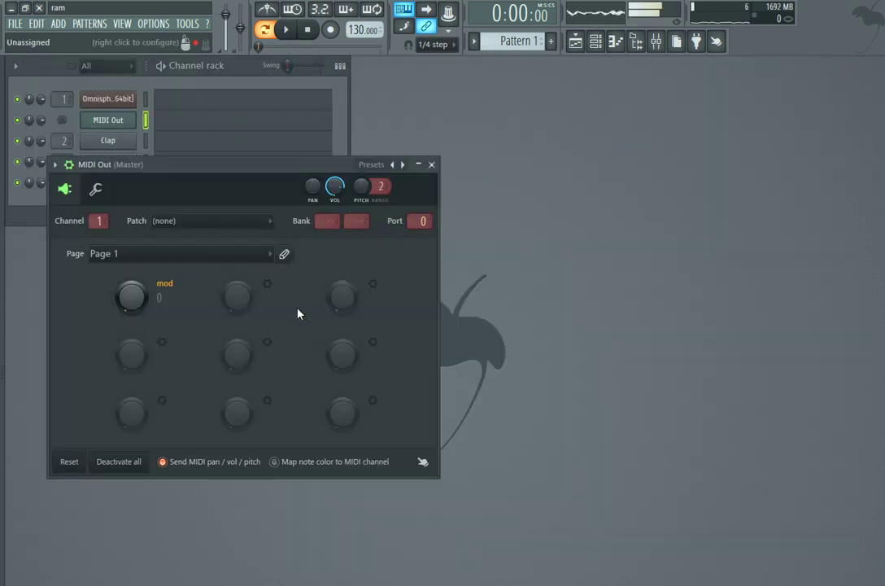
drag(131, 296, 131, 263)
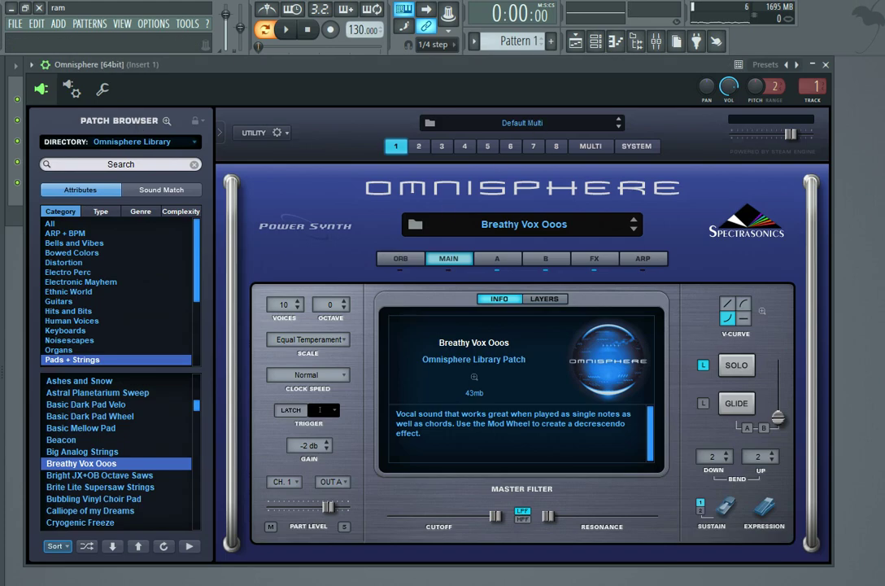
- Load the Bright JX+OB Octave Saws patch in Omnisphere and play test notes on it
click(99, 476)
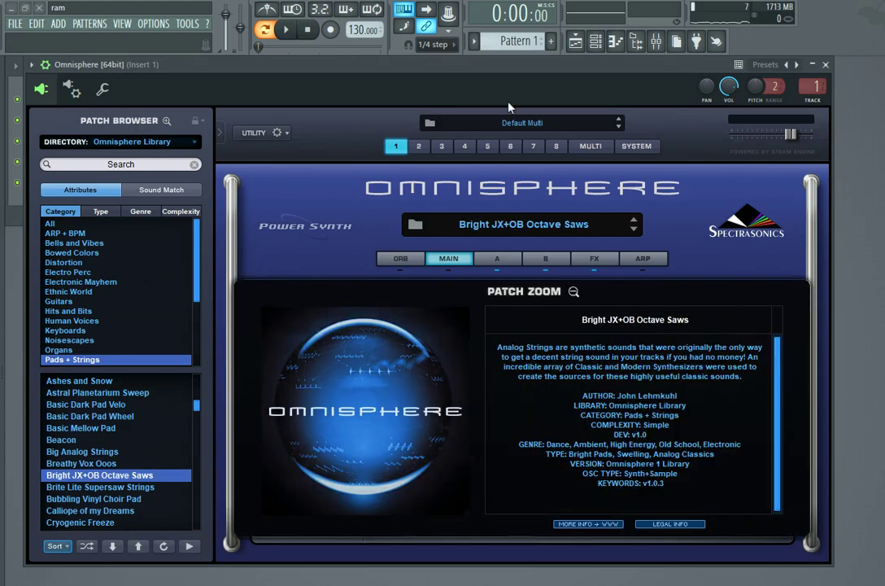
key(q)
key(e)
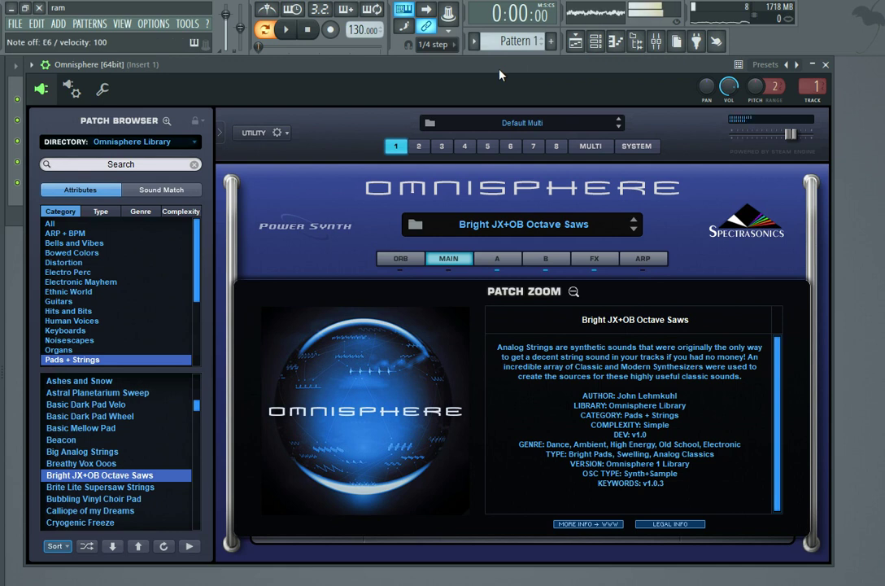
key(c)
key(m)
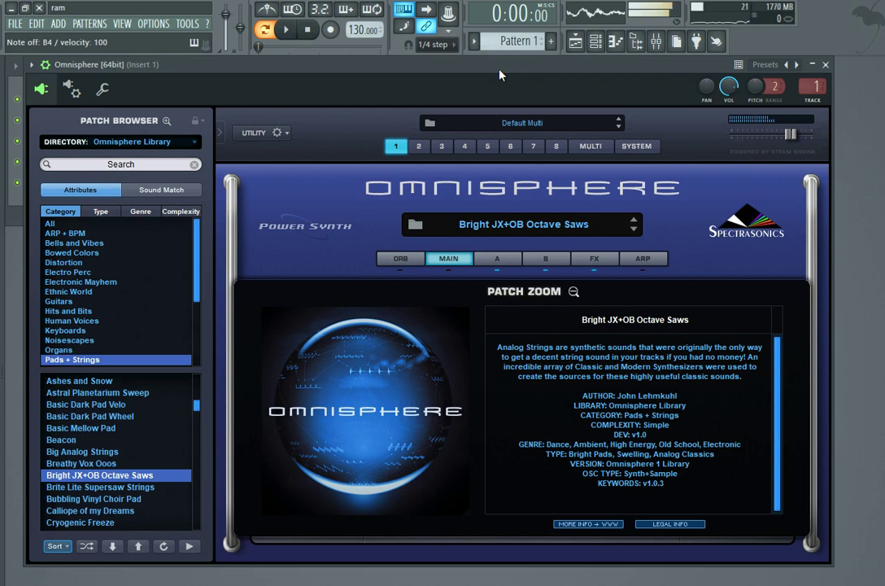
key(t)
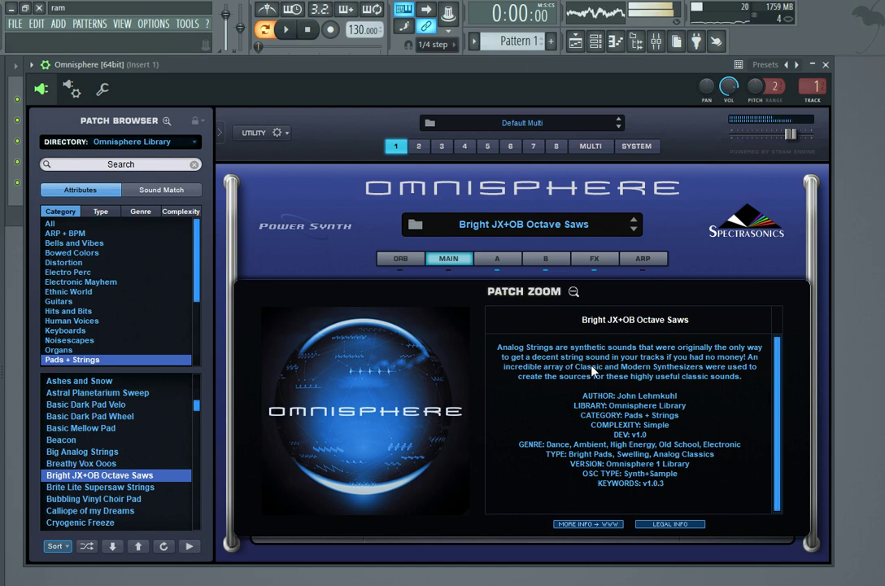
- Close Omnisphere and sweep the MIDI Out mod control, ending at 0, to test it on Bright JX+OB Octave Saws
click(825, 65)
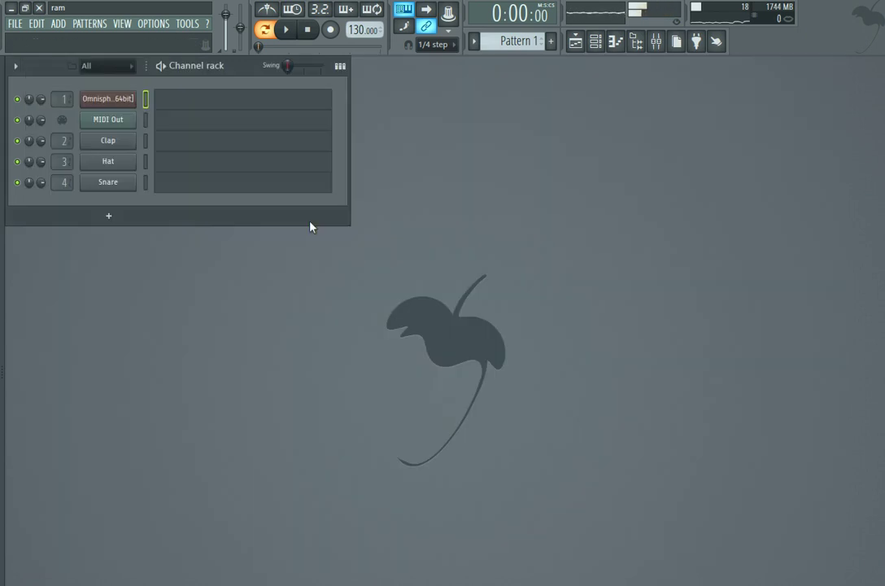
click(109, 120)
mouse_move(131, 296)
mouse_down()
mouse_move(131, 240)
mouse_move(131, 295)
mouse_up()
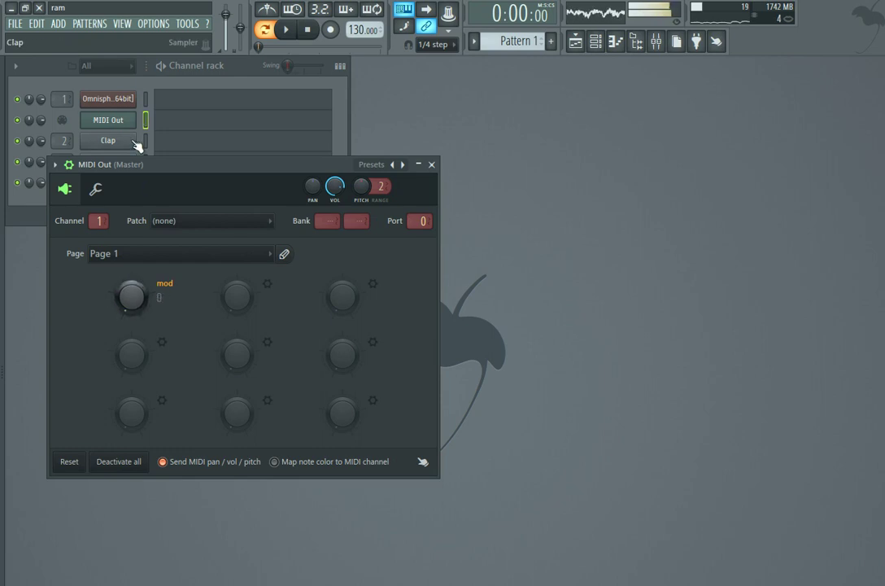
- Reopen Omnisphere with the patch details expanded, load Bubbling Vinyl Choir Pad and play a test note
click(123, 100)
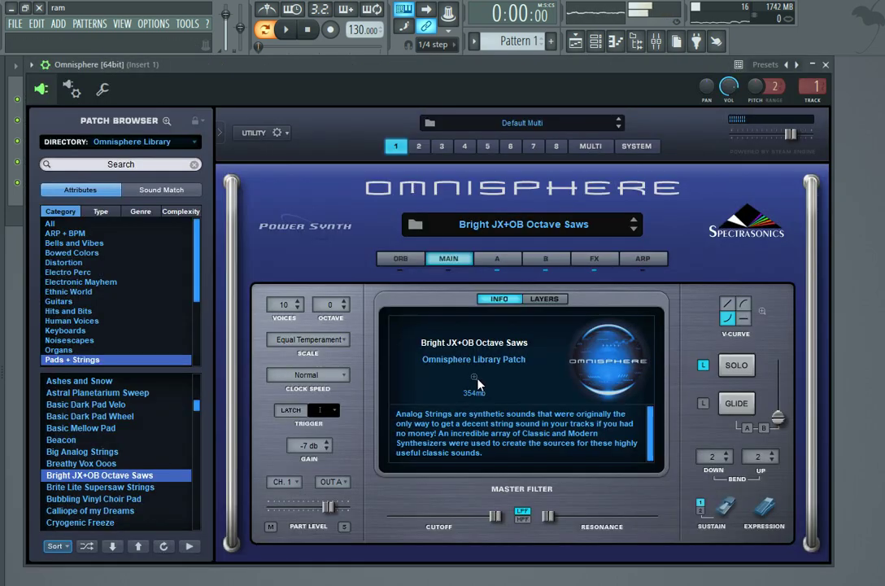
click(479, 384)
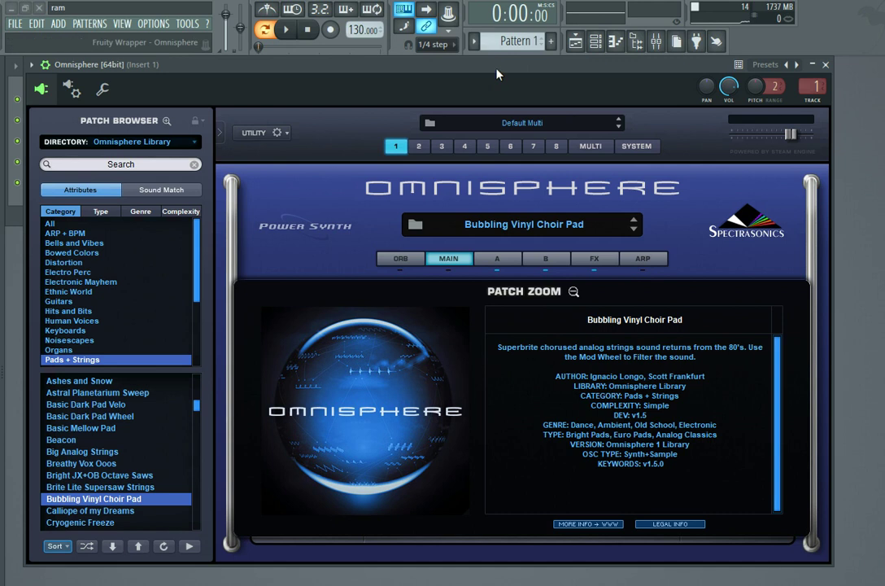
key(n)
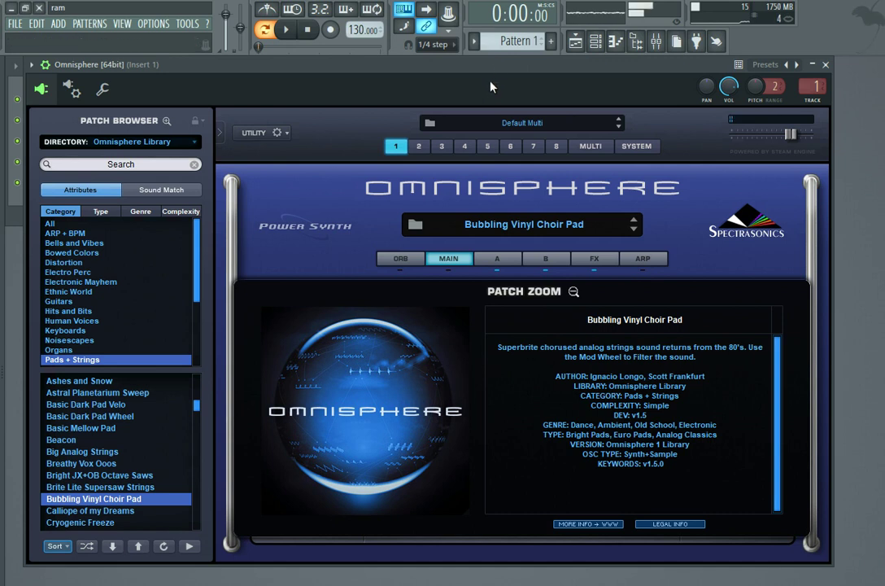